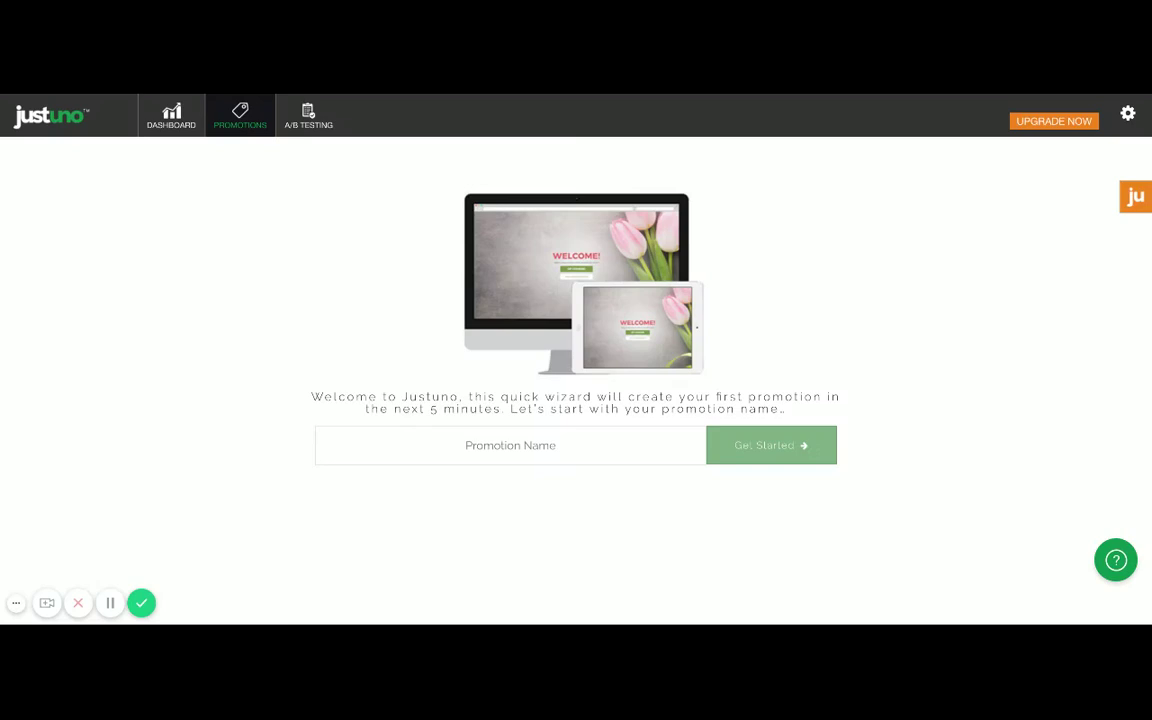
Enter '15% OFF New Visitor' as the promotion name and launch the creation wizard.
{"action": "left_click", "coordinate": [641, 447]}
{"action": "type", "text": "15%"}
{"action": "left_click", "coordinate": [500, 445]}
{"action": "left_click", "coordinate": [519, 445]}
{"action": "type", "text": "Off"}
{"action": "key", "text": "BackSpace"}
{"action": "key", "text": "BackSpace"}
{"action": "type", "text": "FF New Visitor"}
{"action": "left_click", "coordinate": [802, 468]}
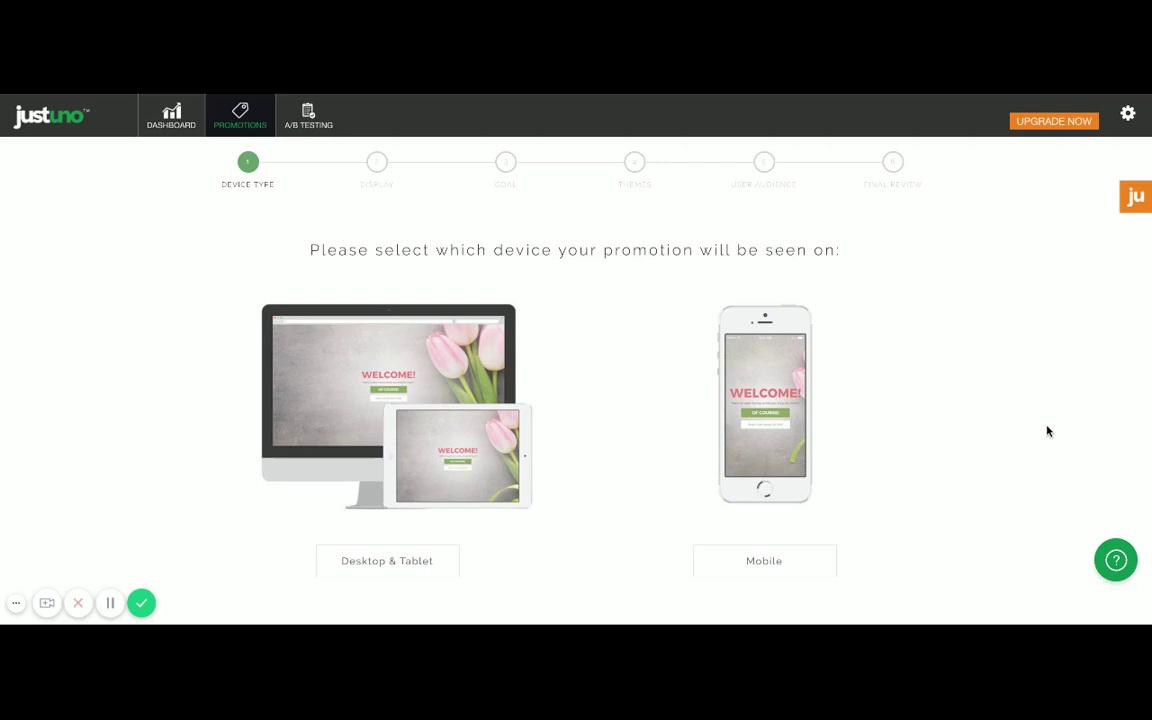
Choose Desktop & Tablet as the promotion's device type.
{"action": "left_click", "coordinate": [450, 555]}
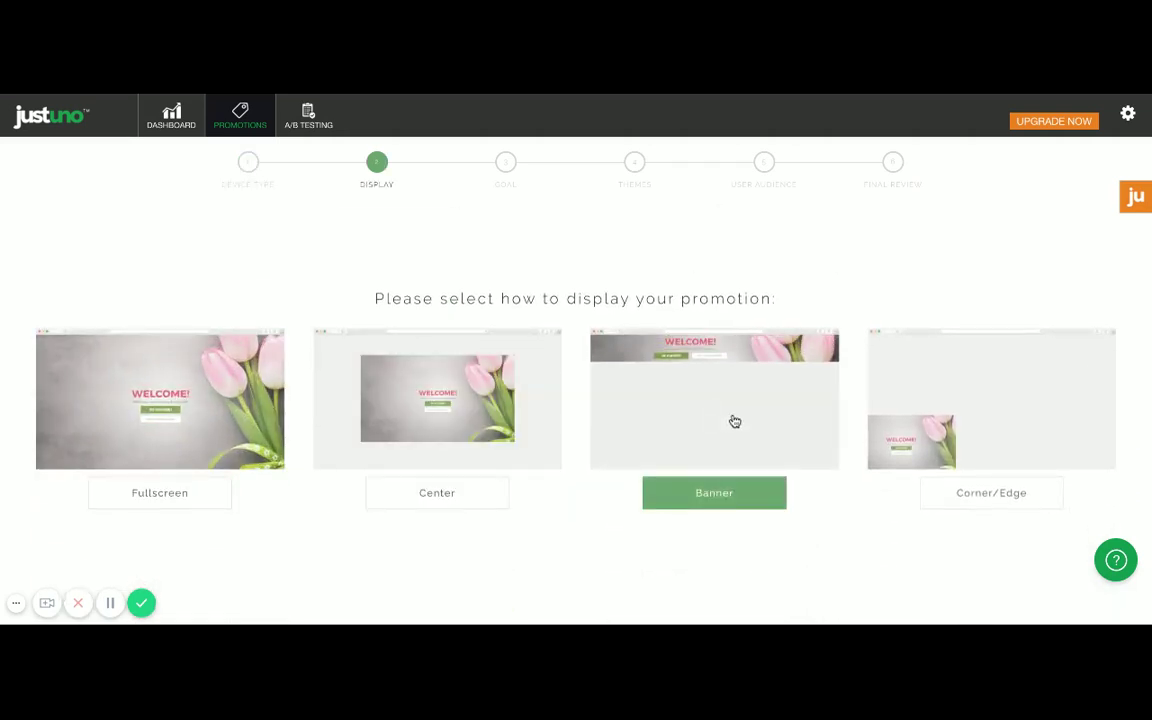
Choose Center display, a Lead Capture goal and the Standard layout with no intro screen.
{"action": "left_click", "coordinate": [422, 508]}
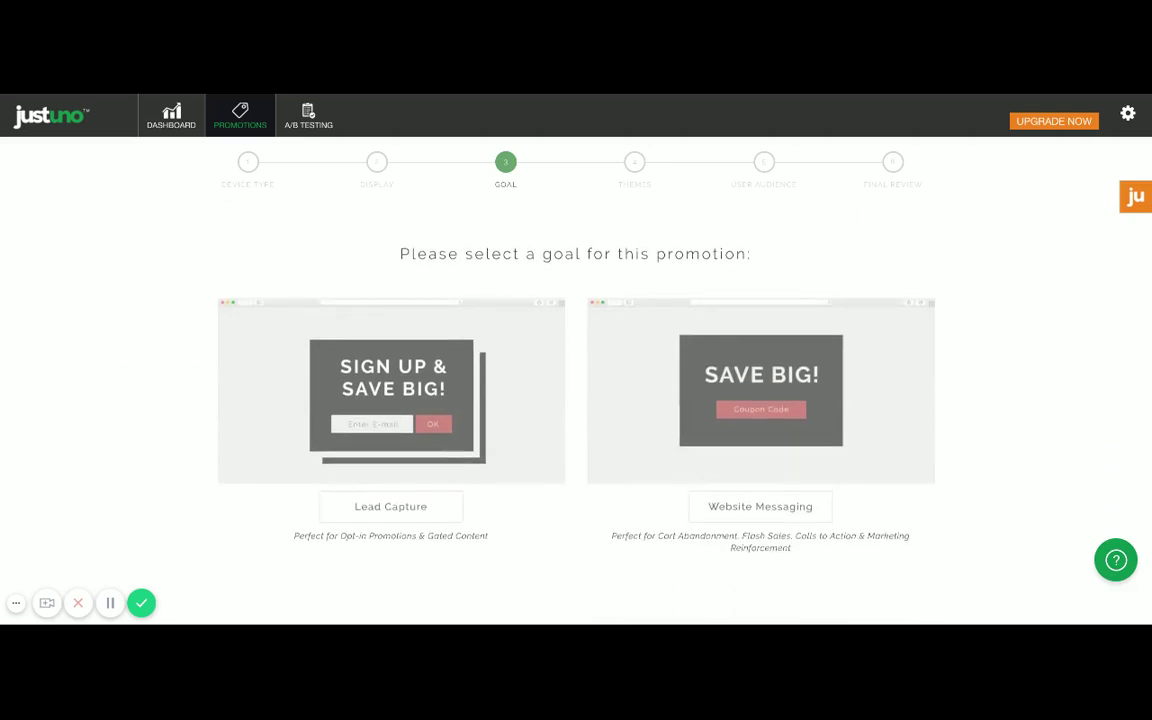
{"action": "left_click", "coordinate": [441, 509]}
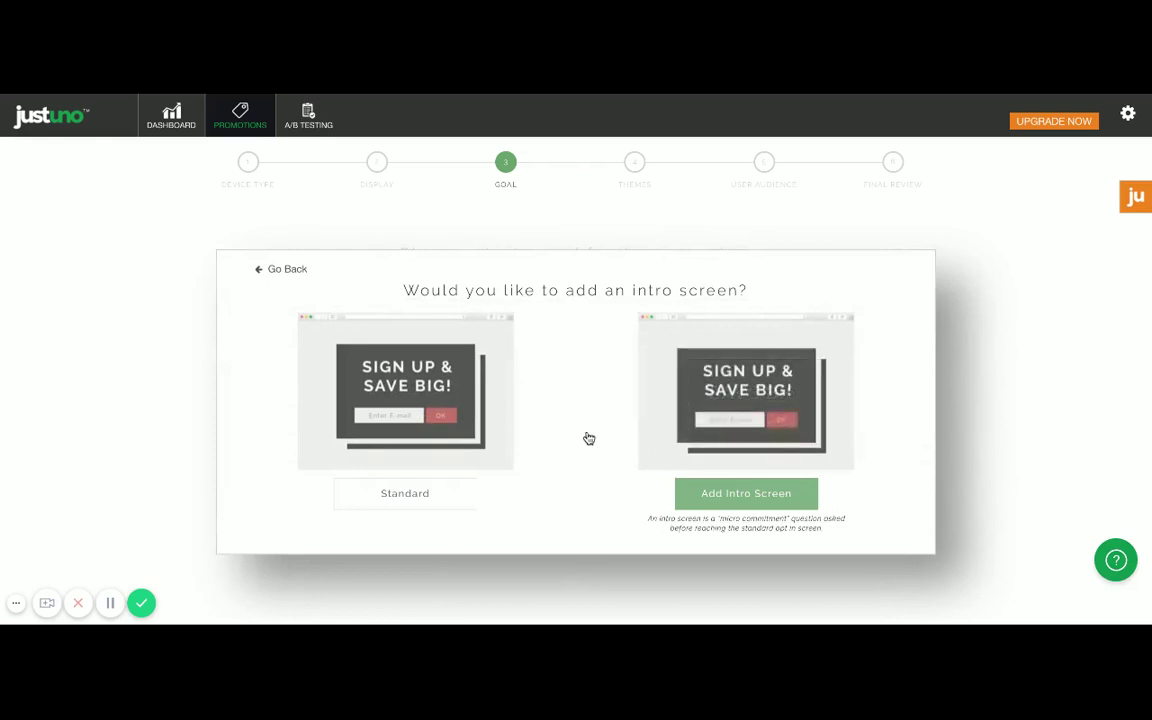
{"action": "left_click", "coordinate": [466, 494]}
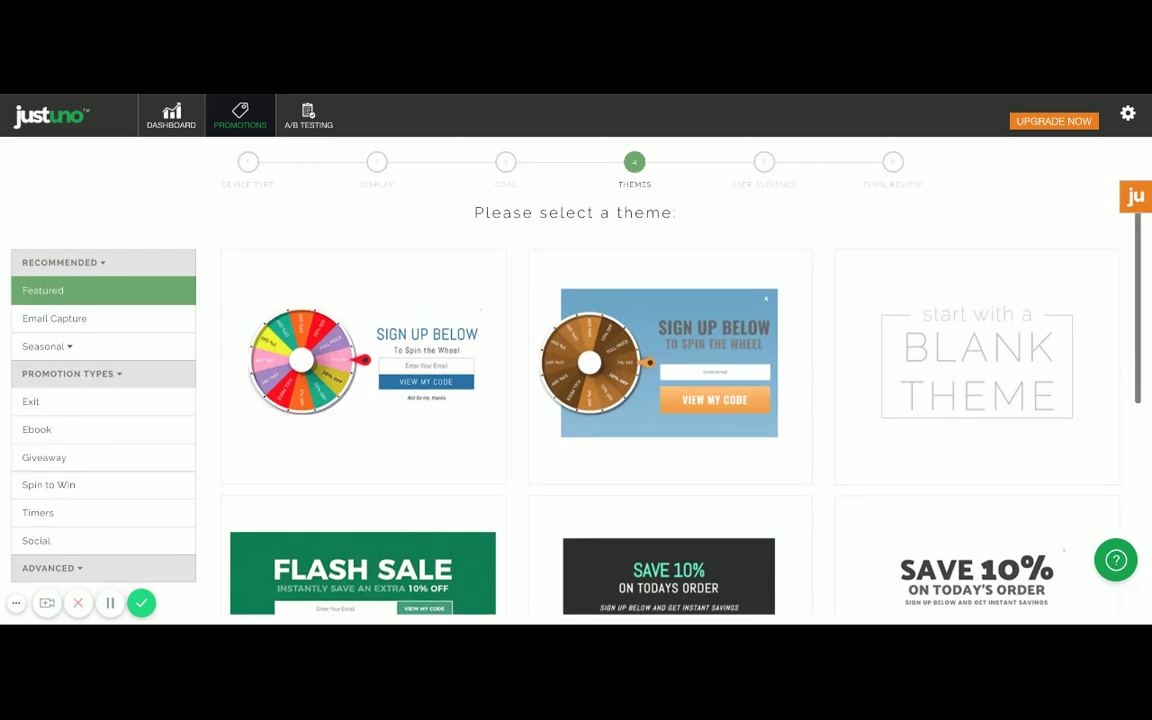
Browse the Exit, Ebook, Giveaway, Spin to Win, Timers and Social theme categories.
{"action": "left_click", "coordinate": [52, 405]}
{"action": "left_click", "coordinate": [57, 438]}
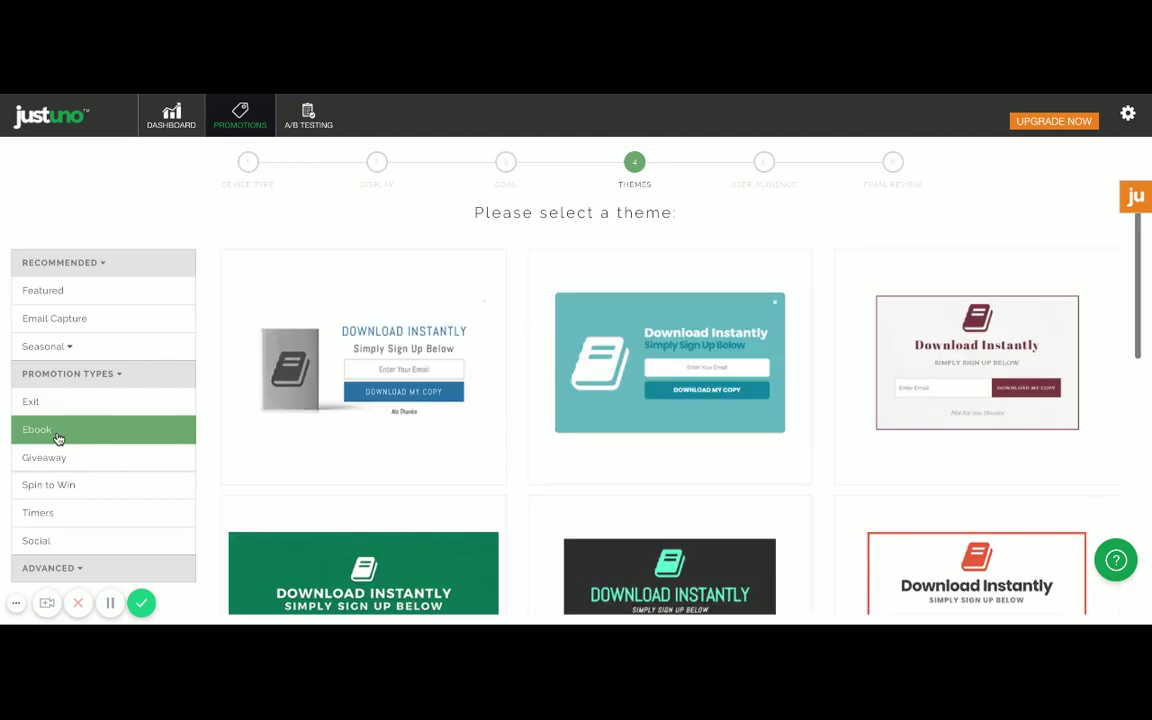
{"action": "left_click", "coordinate": [65, 459]}
{"action": "left_click", "coordinate": [66, 486]}
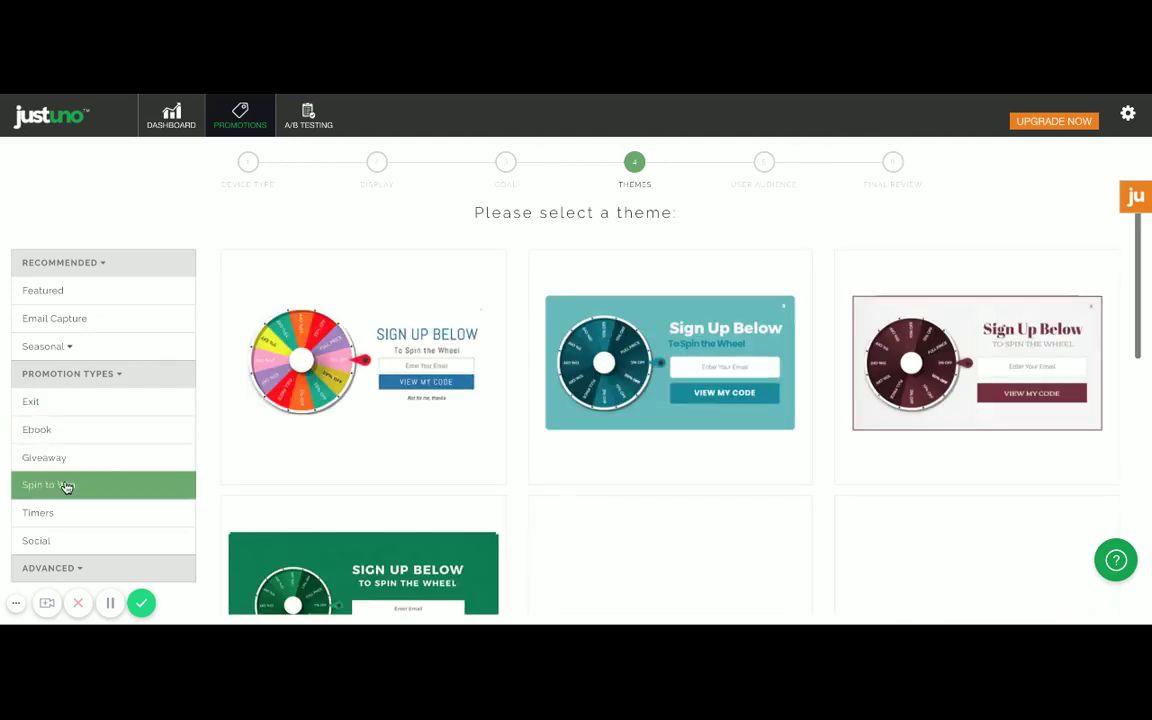
{"action": "left_click", "coordinate": [66, 514]}
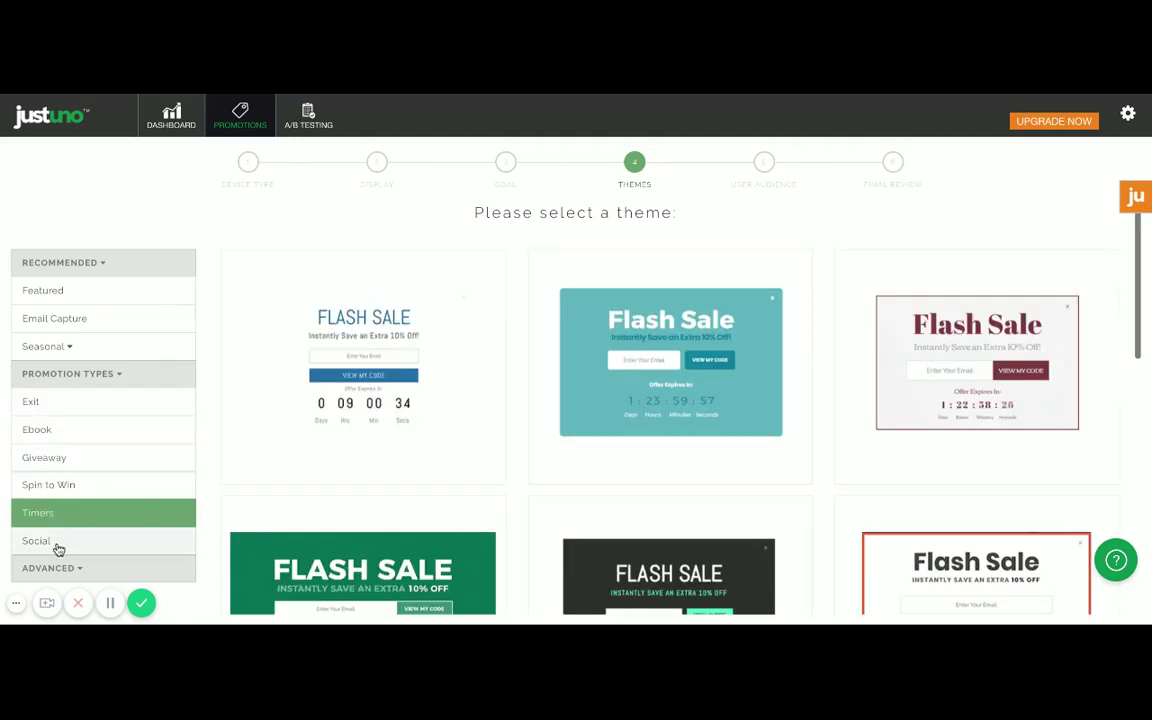
{"action": "left_click", "coordinate": [57, 542]}
{"action": "left_click", "coordinate": [70, 484]}
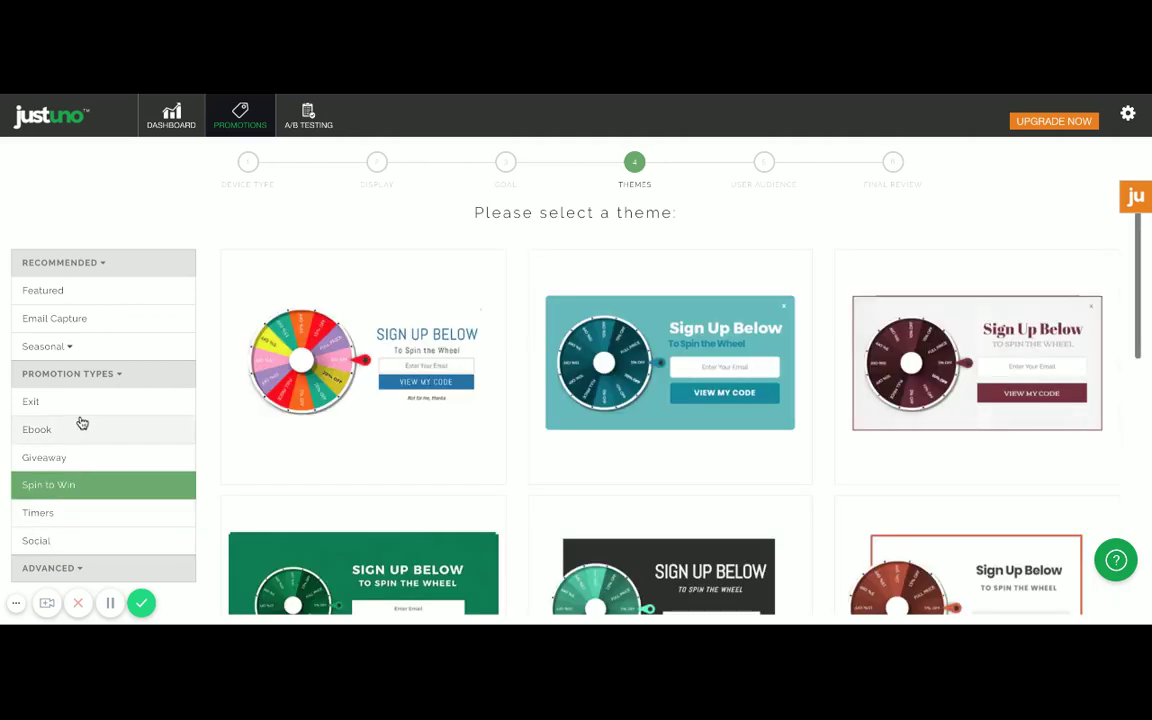
Select the Save 10% Email Capture theme with its Thank You screen.
{"action": "left_click", "coordinate": [115, 318]}
{"action": "mouse_move", "coordinate": [337, 366]}
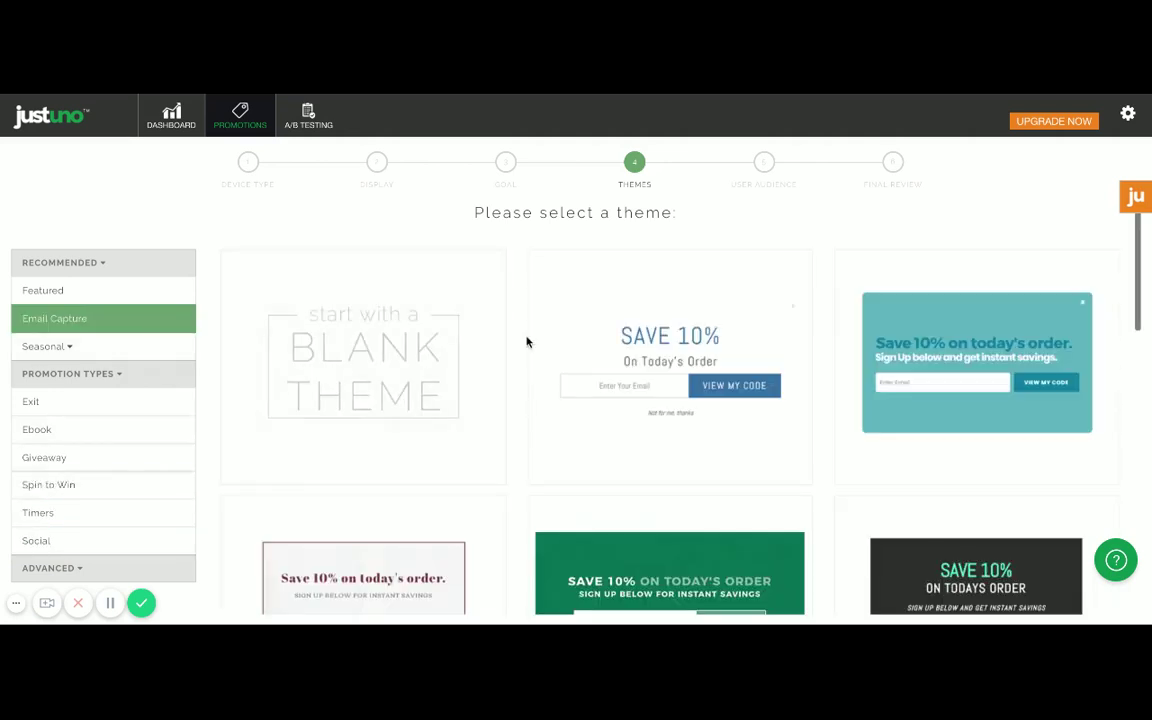
{"action": "scroll", "coordinate": [527, 340], "scroll_direction": "down", "scroll_amount": 5}
{"action": "scroll", "coordinate": [527, 342], "scroll_direction": "down", "scroll_amount": 2}
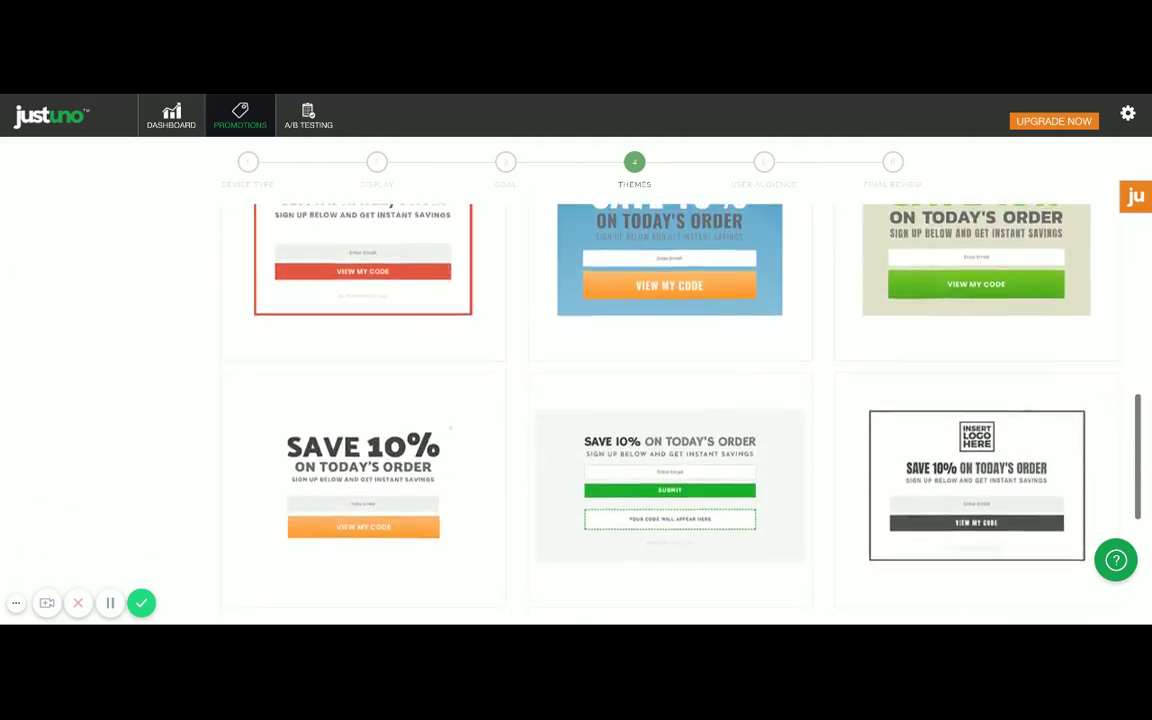
{"action": "mouse_move", "coordinate": [404, 483]}
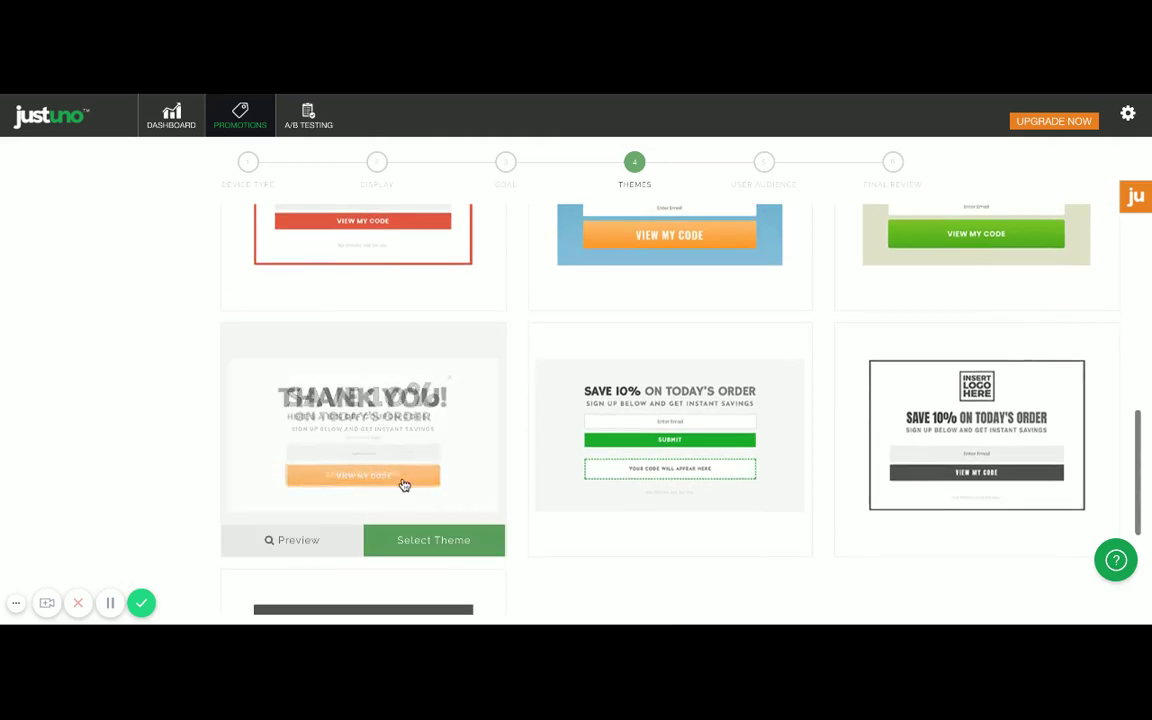
{"action": "left_click", "coordinate": [397, 543]}
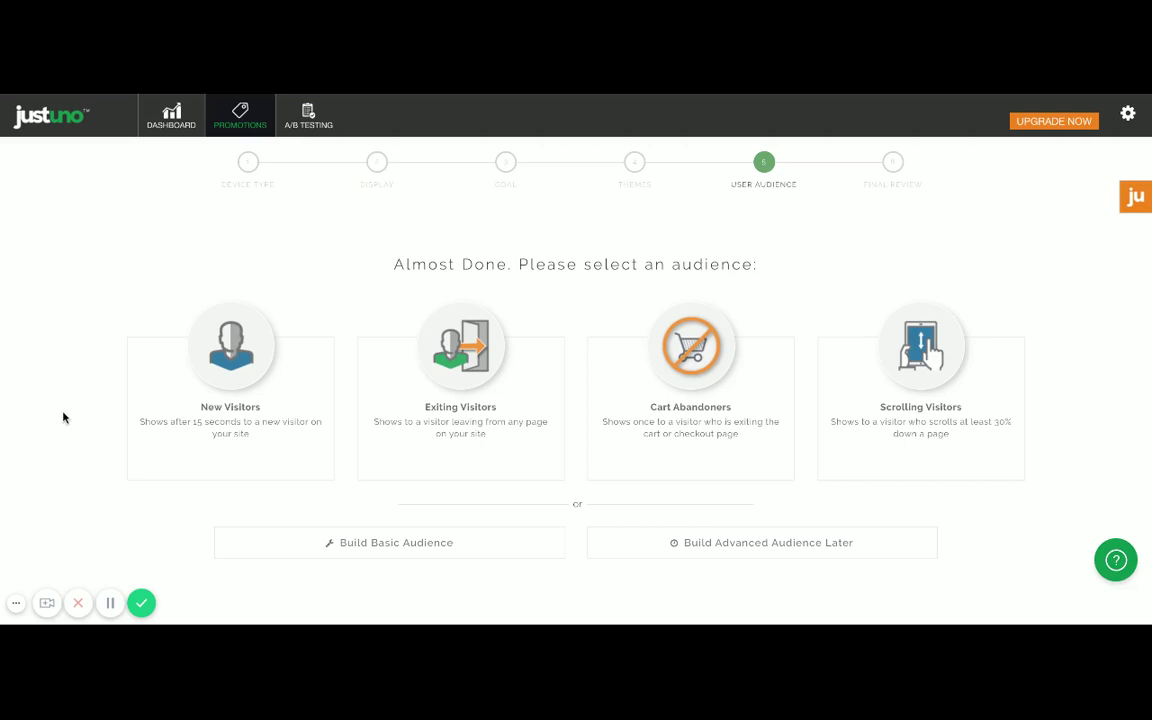
Target the promotion at the New Visitors audience.
{"action": "left_click", "coordinate": [343, 545]}
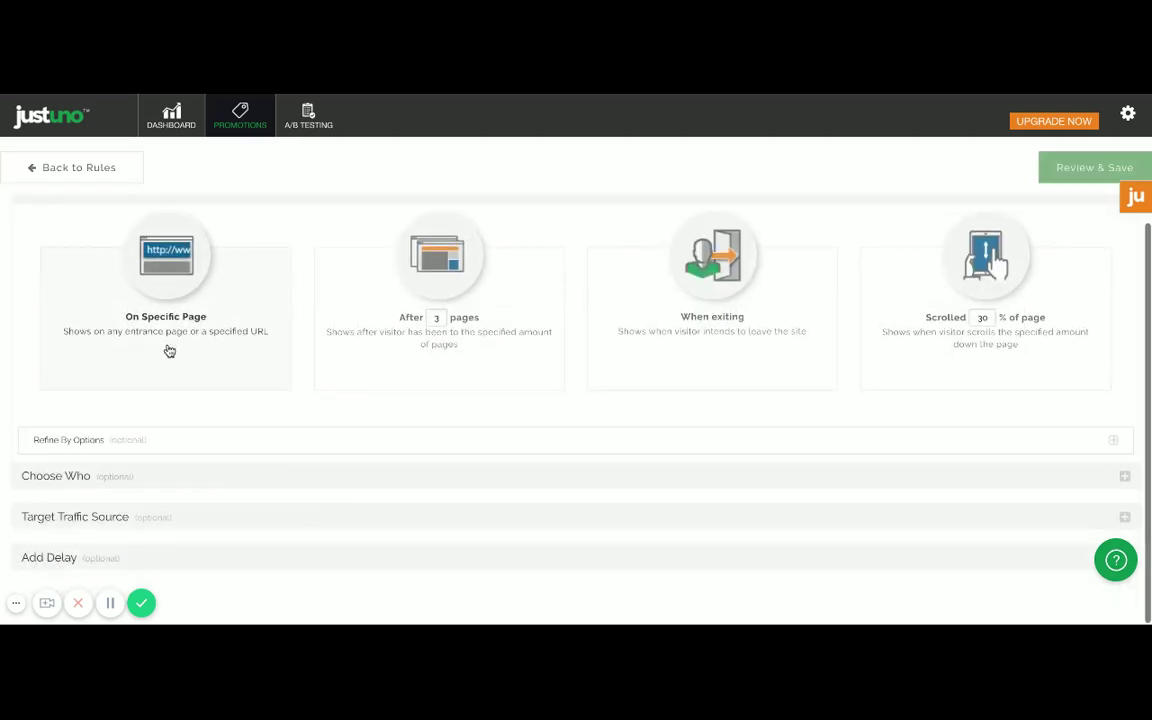
{"action": "left_click", "coordinate": [82, 167]}
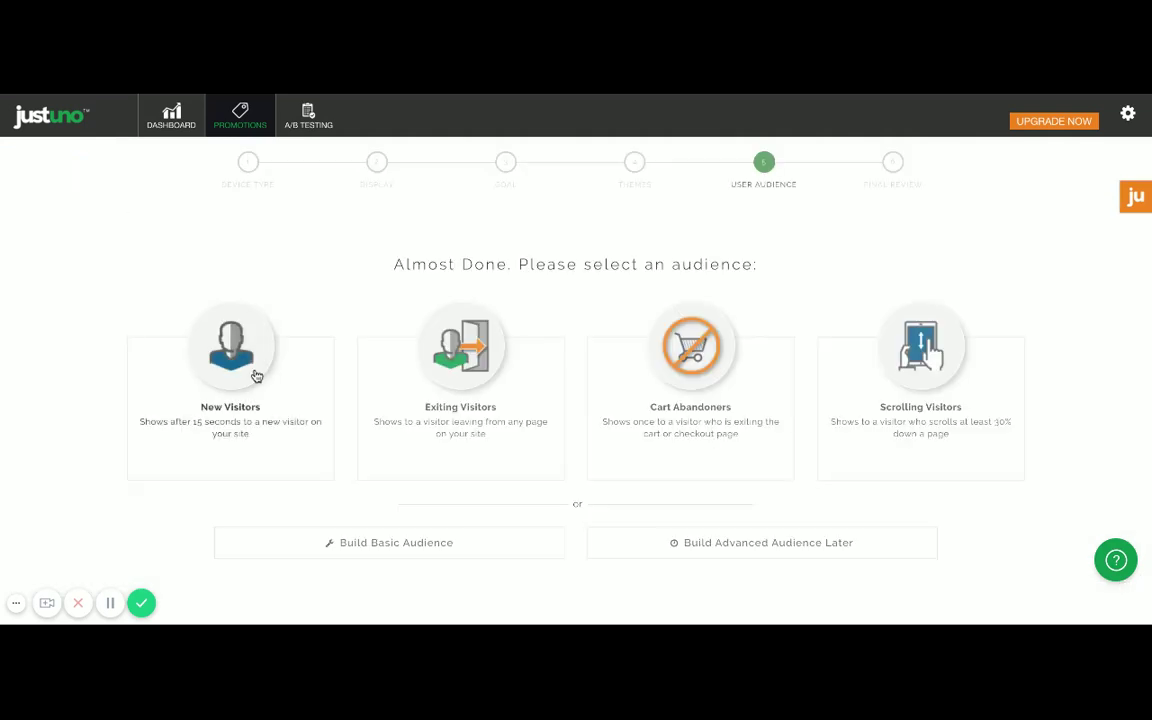
{"action": "left_click", "coordinate": [259, 412]}
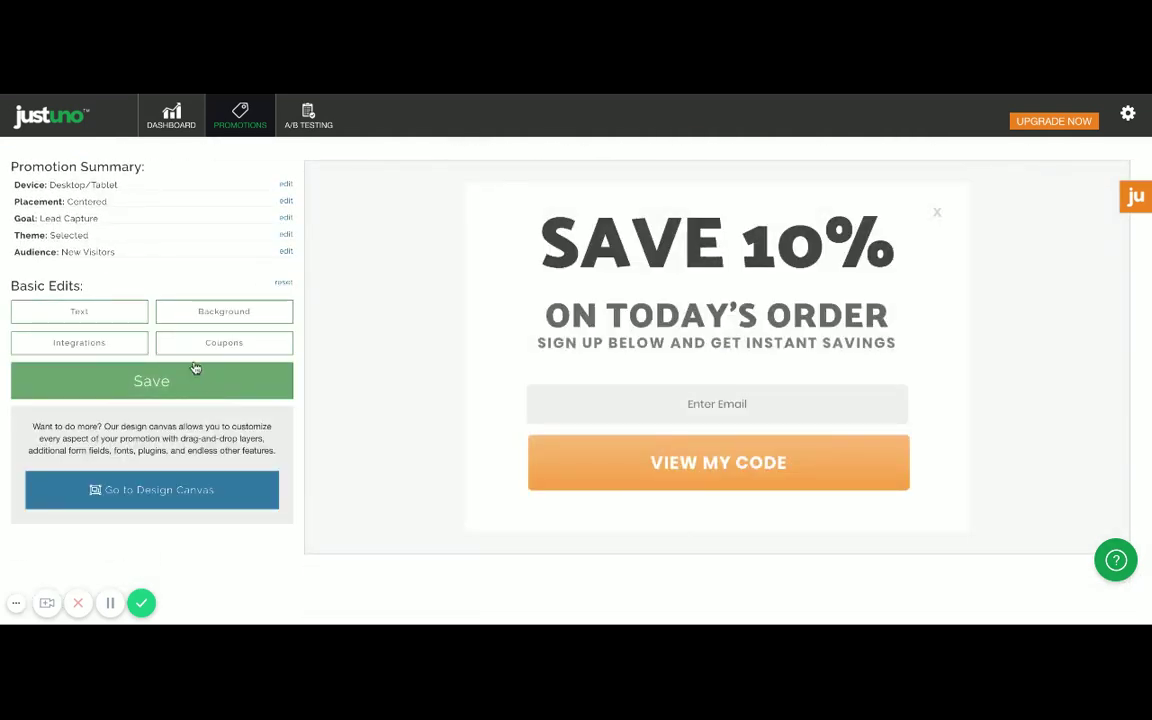
Change the popup headline from SAVE 10% to SAVE 15%.
{"action": "left_click", "coordinate": [129, 318]}
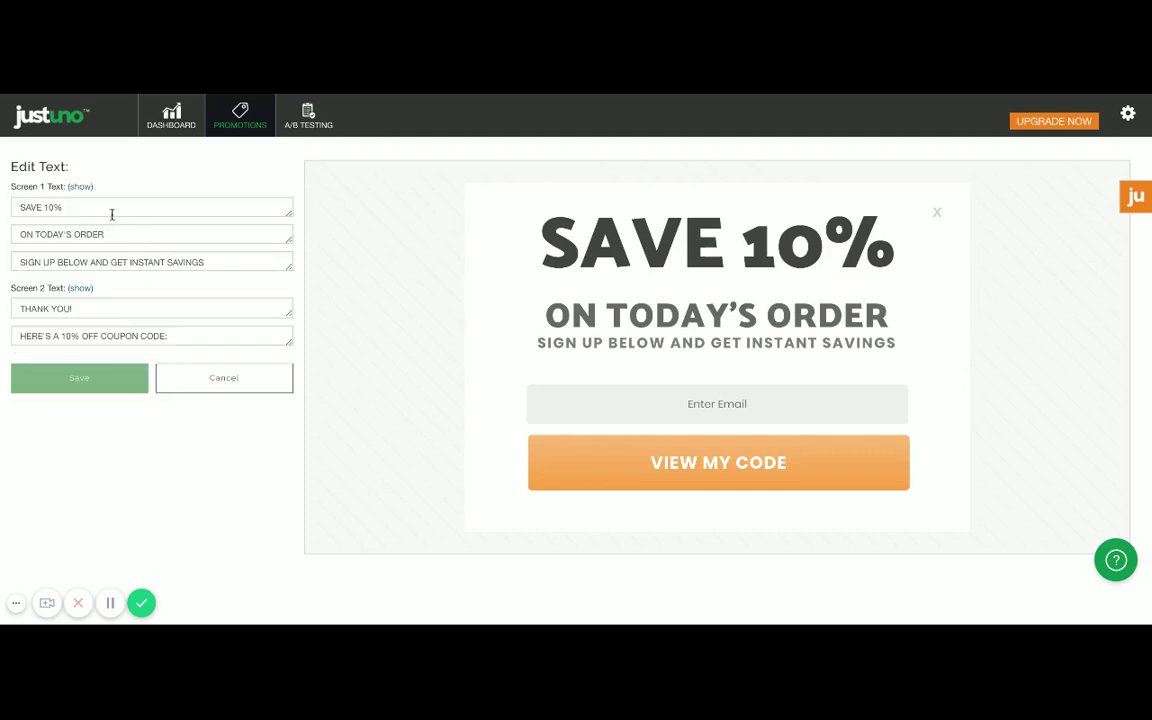
{"action": "left_click", "coordinate": [50, 207]}
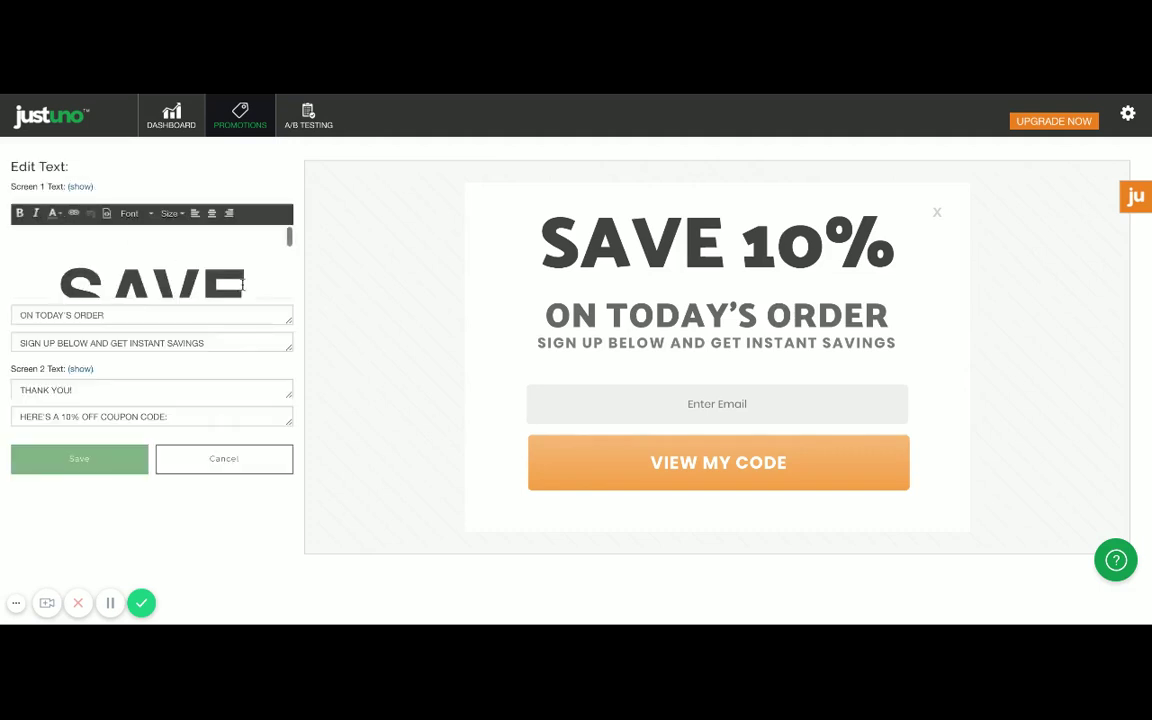
{"action": "scroll", "coordinate": [157, 281], "scroll_direction": "down", "scroll_amount": 1}
{"action": "left_click", "coordinate": [157, 281]}
{"action": "key", "text": "BackSpace"}
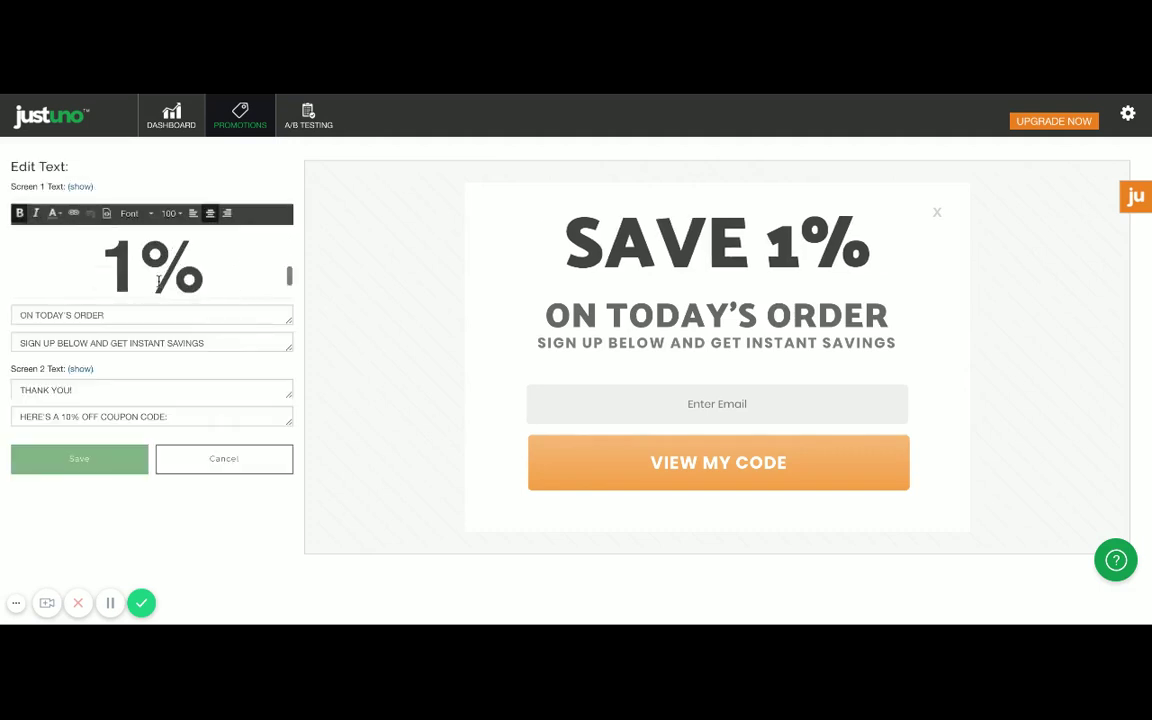
{"action": "type", "text": "5"}
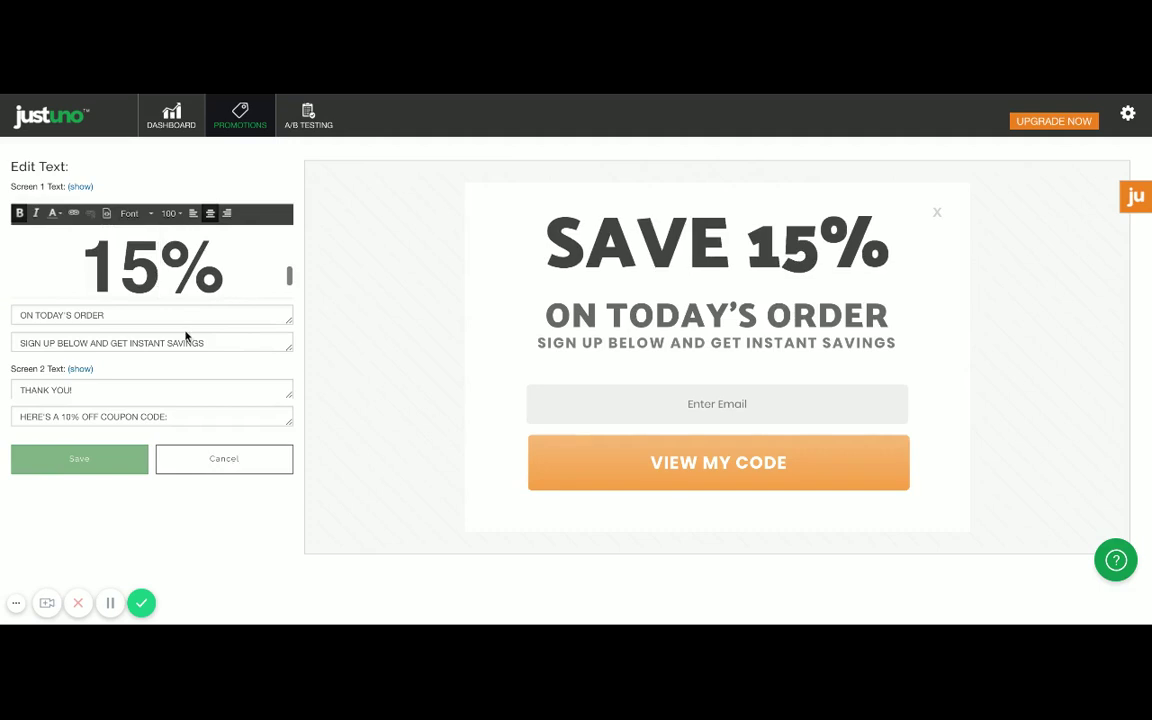
Change the thank-you coupon line to 15% OFF and save the popup text.
{"action": "left_click", "coordinate": [70, 416]}
{"action": "left_click", "coordinate": [207, 374]}
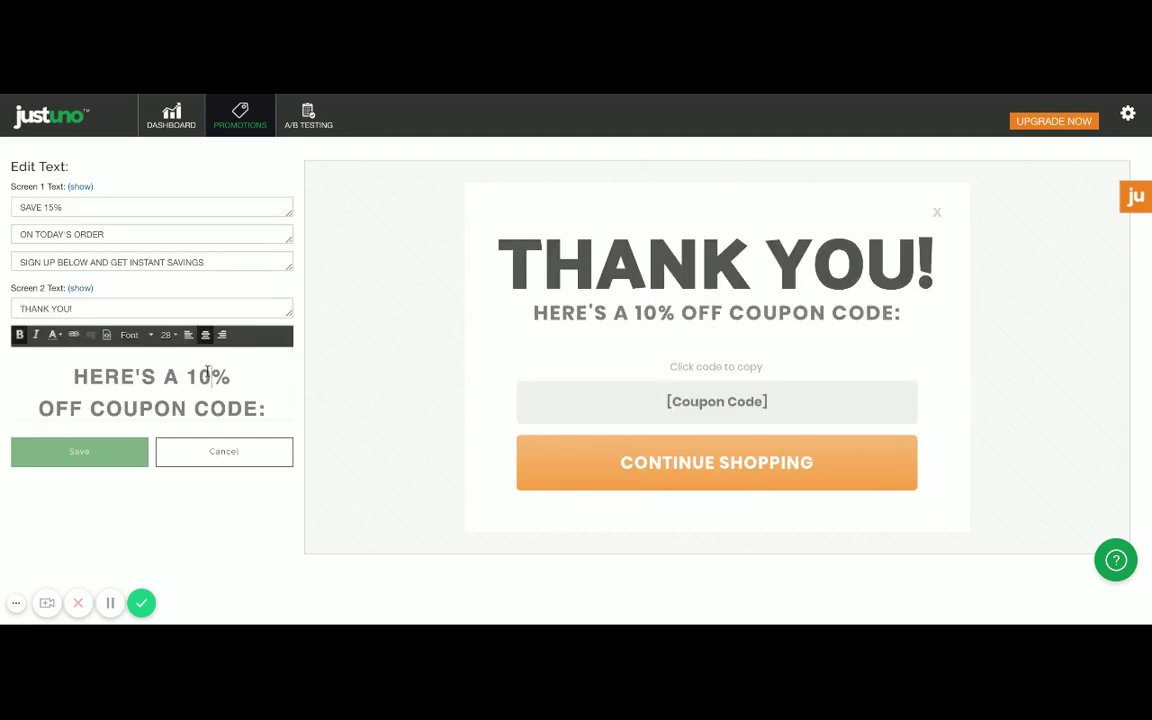
{"action": "key", "text": "BackSpace"}
{"action": "type", "text": "5"}
{"action": "left_click", "coordinate": [84, 454]}
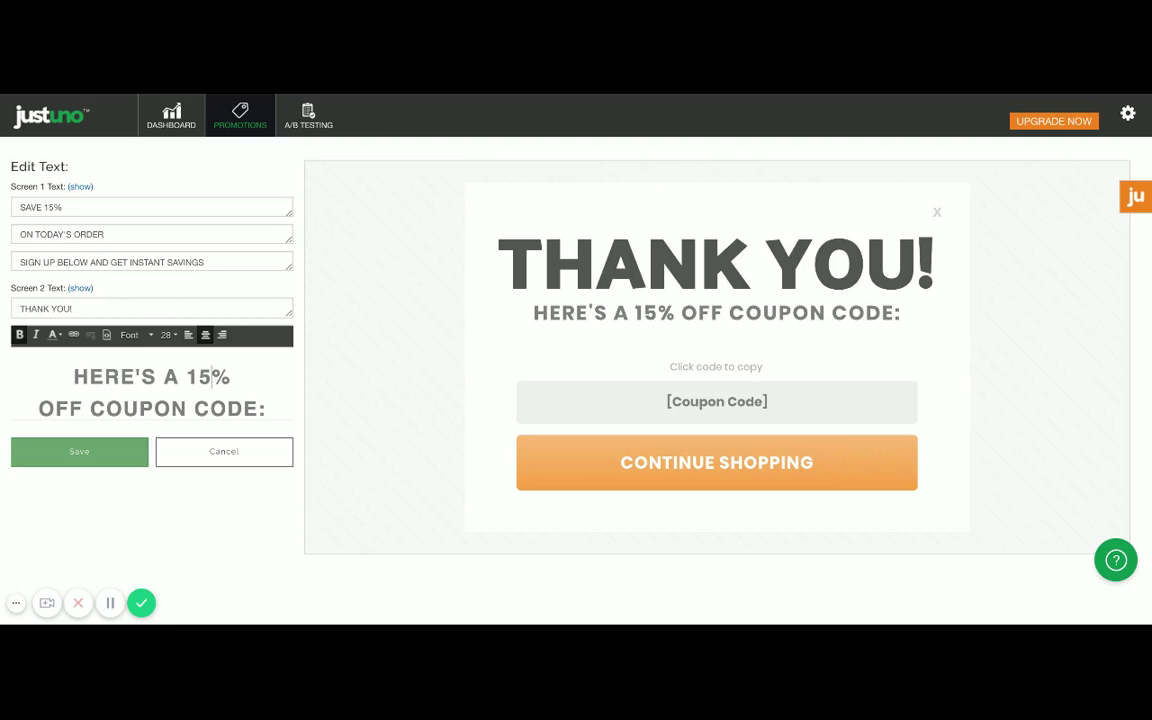
{"action": "left_click", "coordinate": [66, 451]}
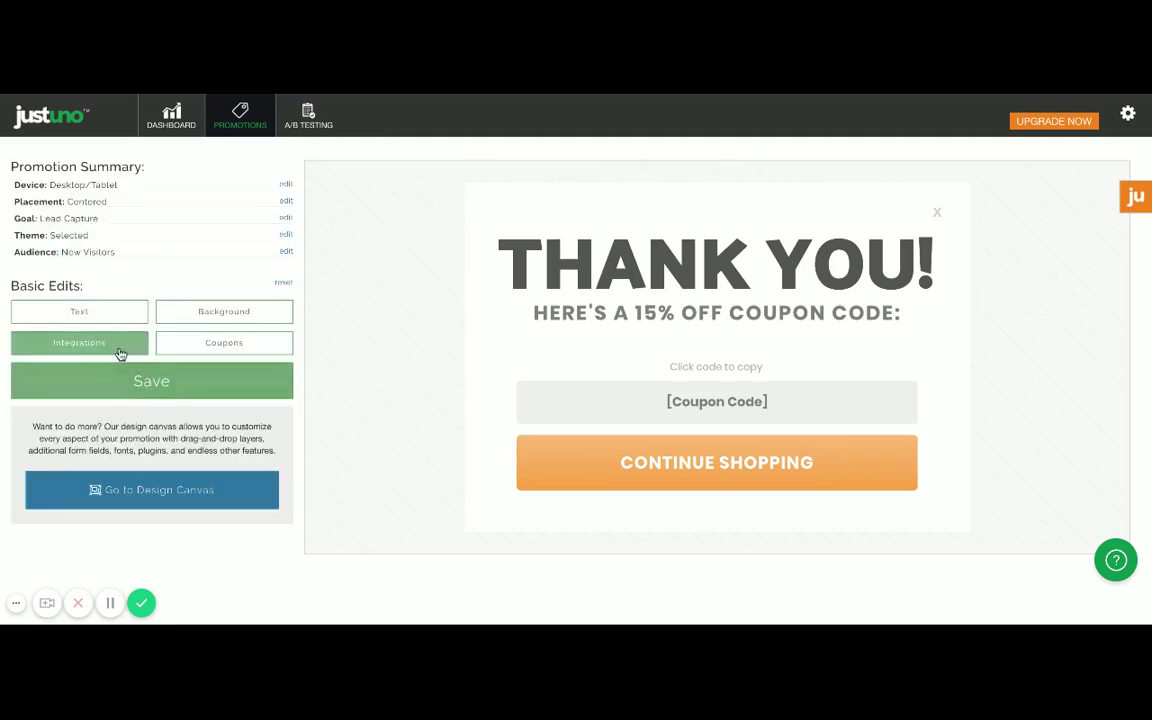
Enter Save15 as the coupon code and save it.
{"action": "left_click", "coordinate": [186, 349]}
{"action": "left_click", "coordinate": [160, 275]}
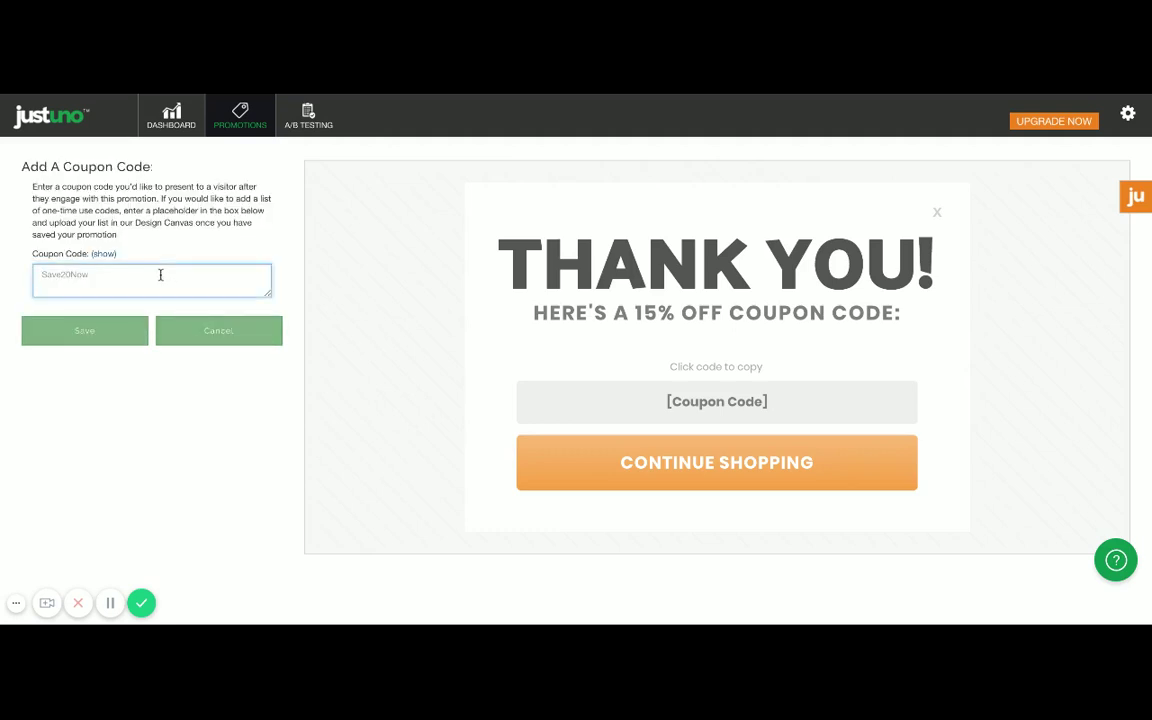
{"action": "type", "text": "Save15"}
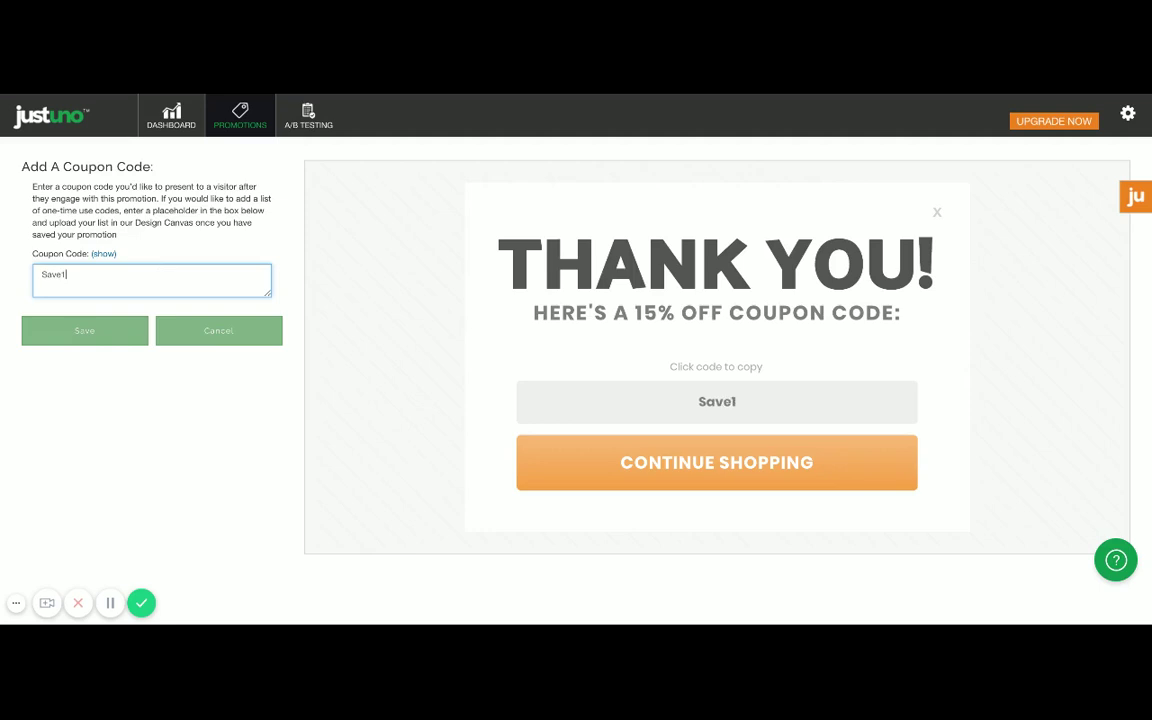
{"action": "left_click", "coordinate": [112, 341]}
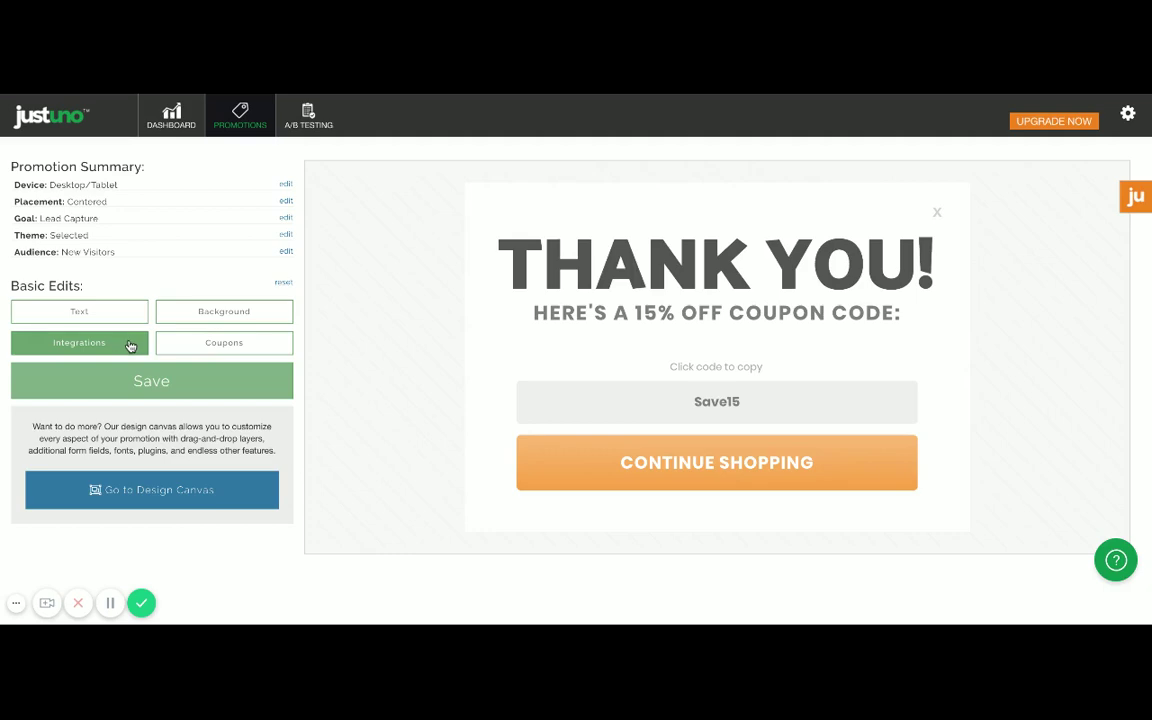
Link the sign-up form to a Mailchimp list through MailChimp Easy Login and save the integration.
{"action": "left_click", "coordinate": [130, 345]}
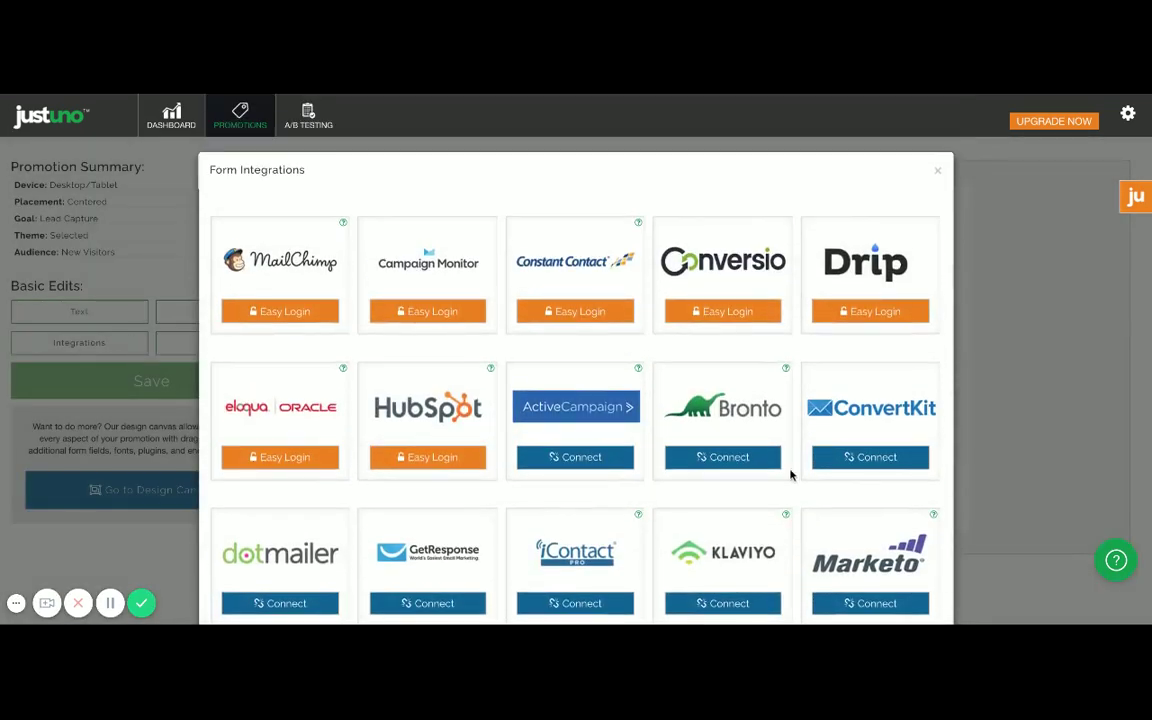
{"action": "scroll", "coordinate": [762, 376], "scroll_direction": "down", "scroll_amount": 2}
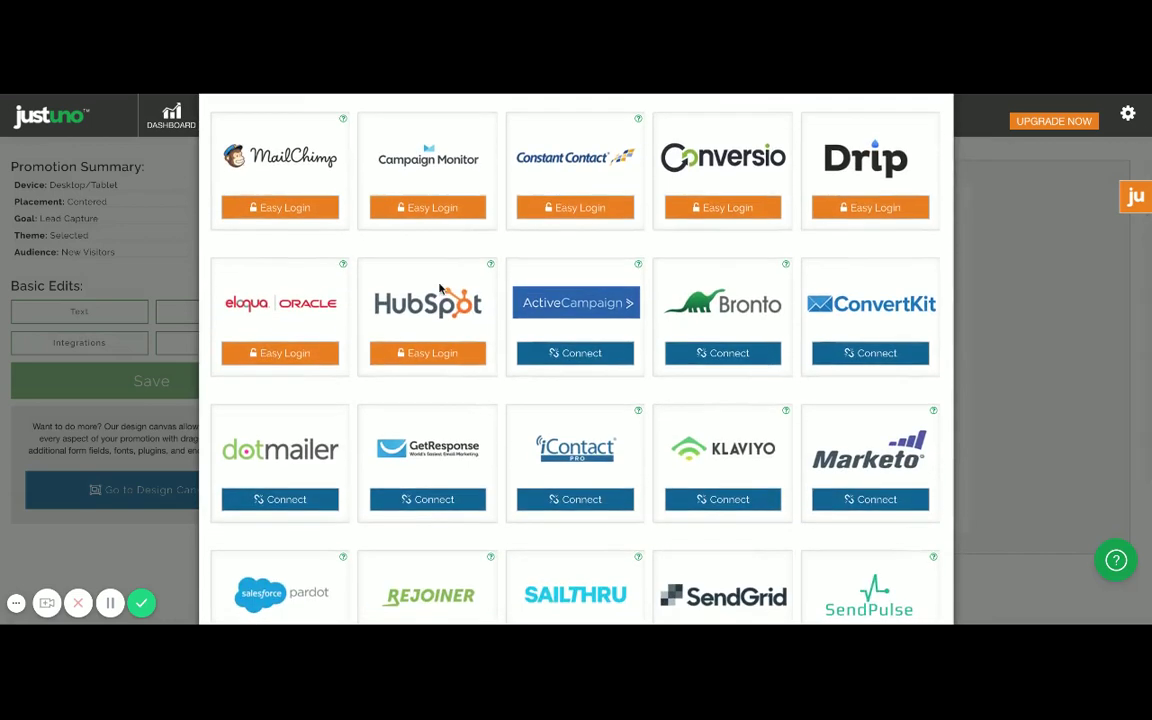
{"action": "scroll", "coordinate": [395, 257], "scroll_direction": "up", "scroll_amount": 2}
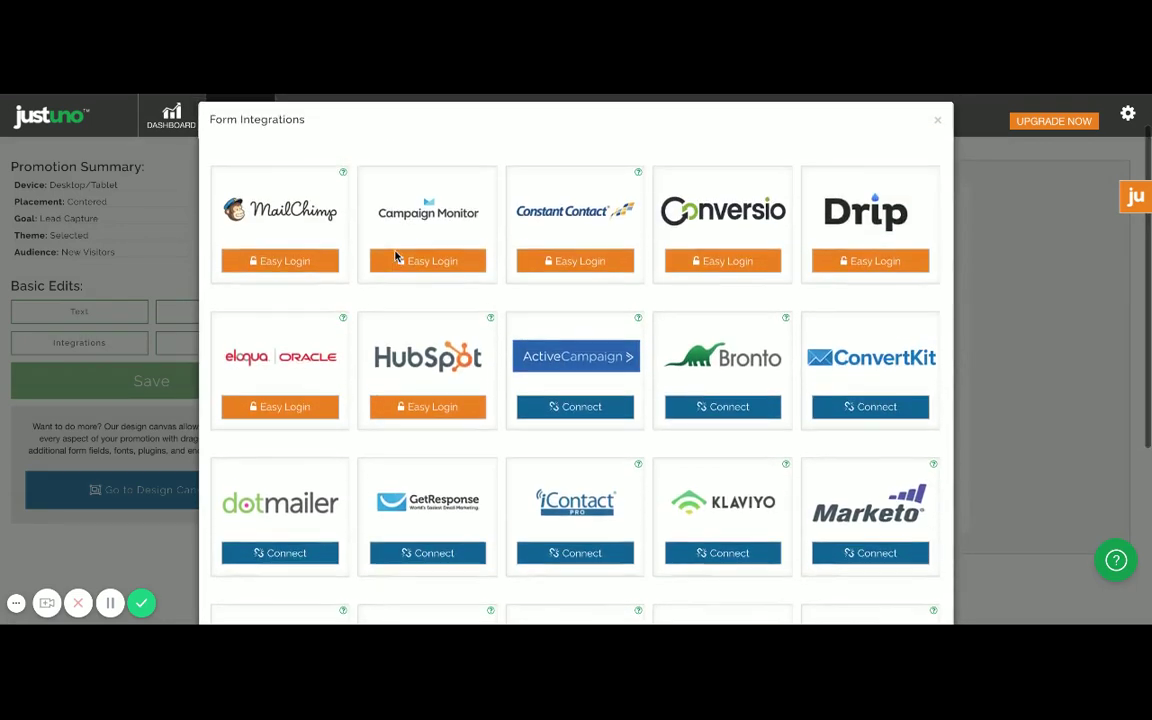
{"action": "left_click", "coordinate": [278, 260]}
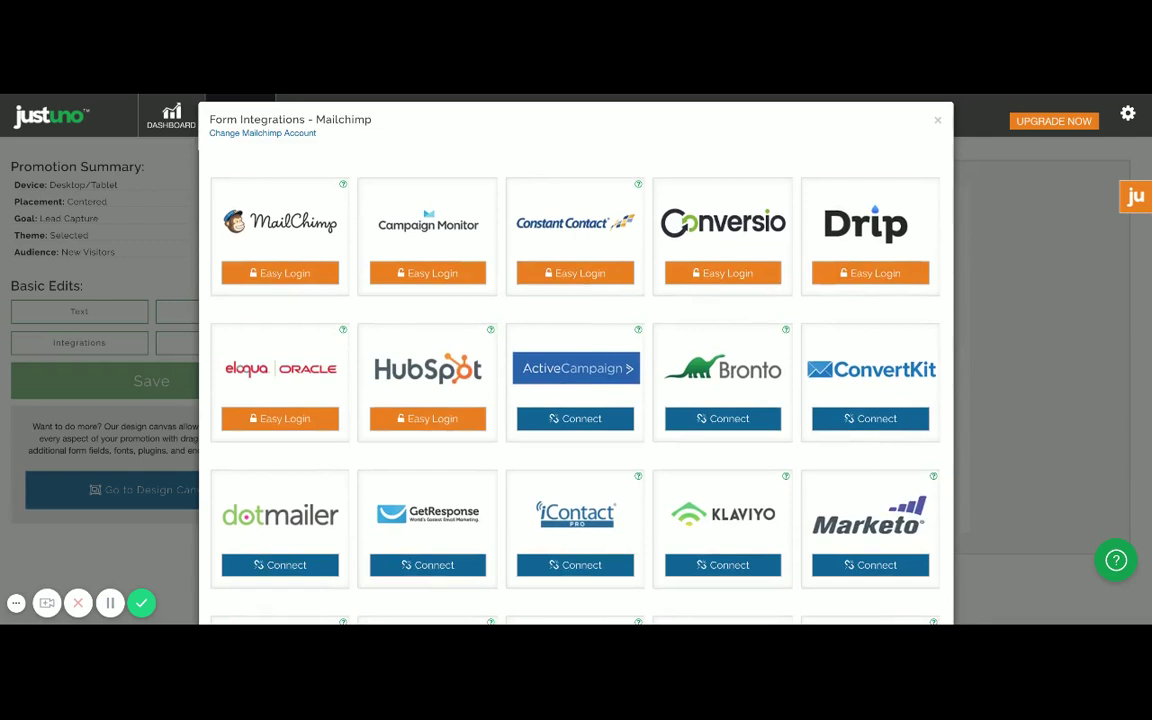
{"action": "left_click", "coordinate": [568, 390]}
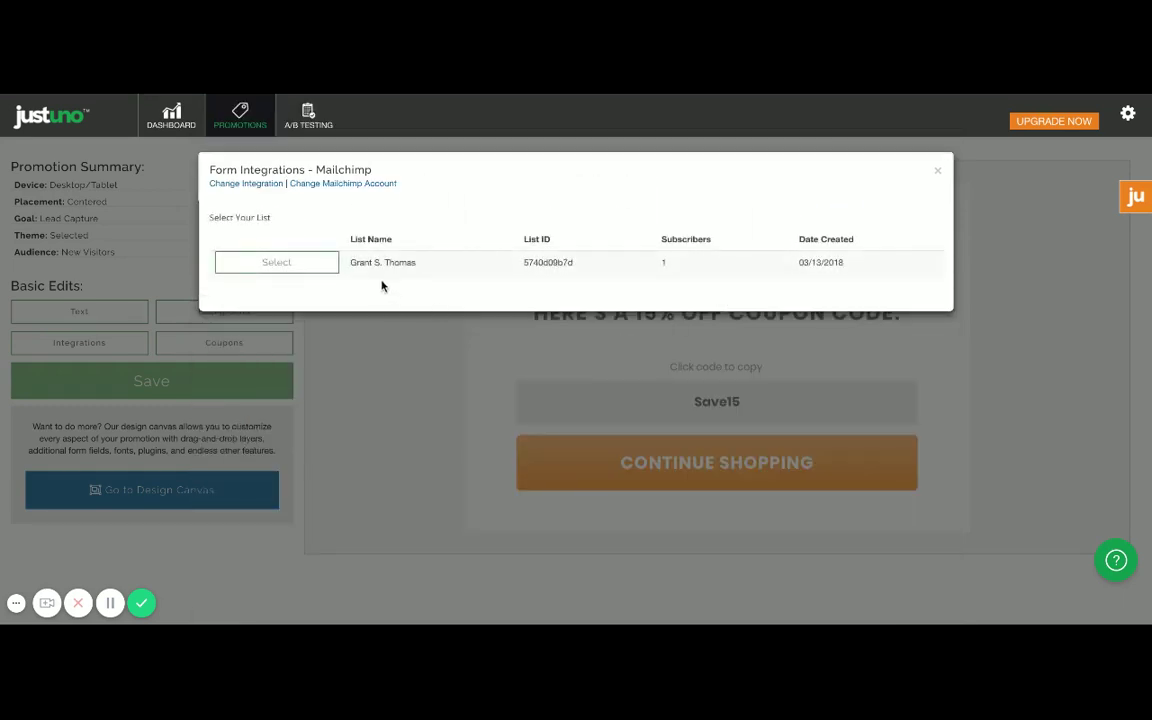
{"action": "left_click", "coordinate": [328, 268]}
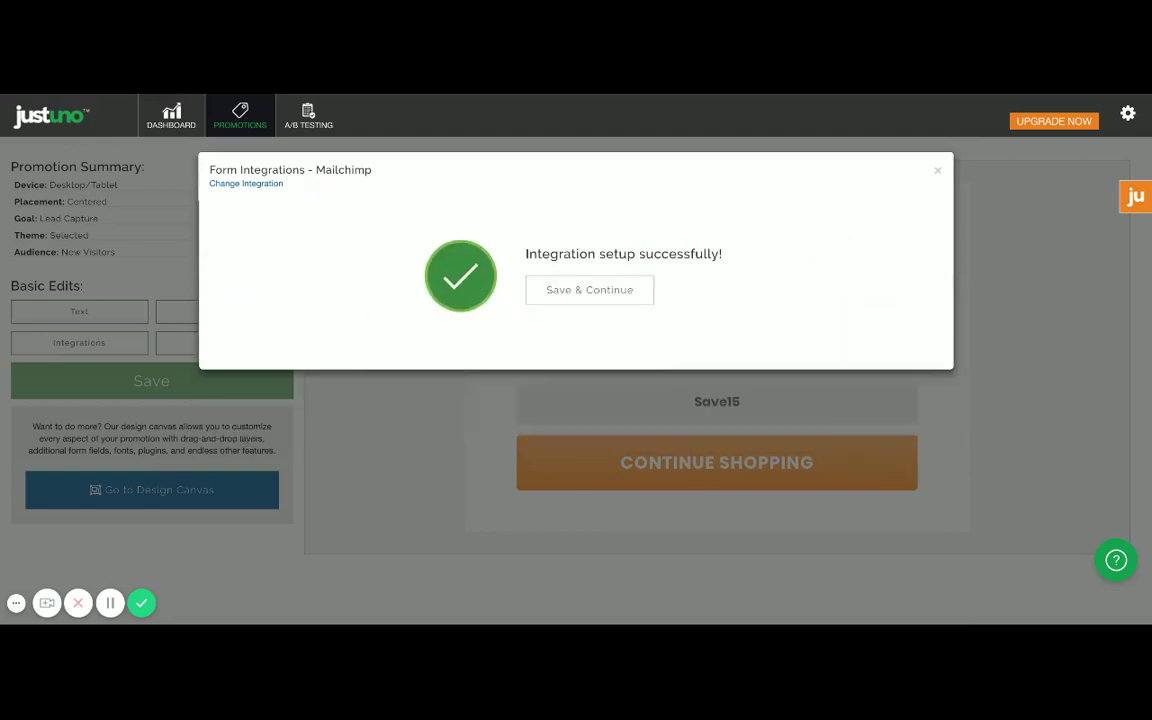
{"action": "left_click", "coordinate": [589, 296]}
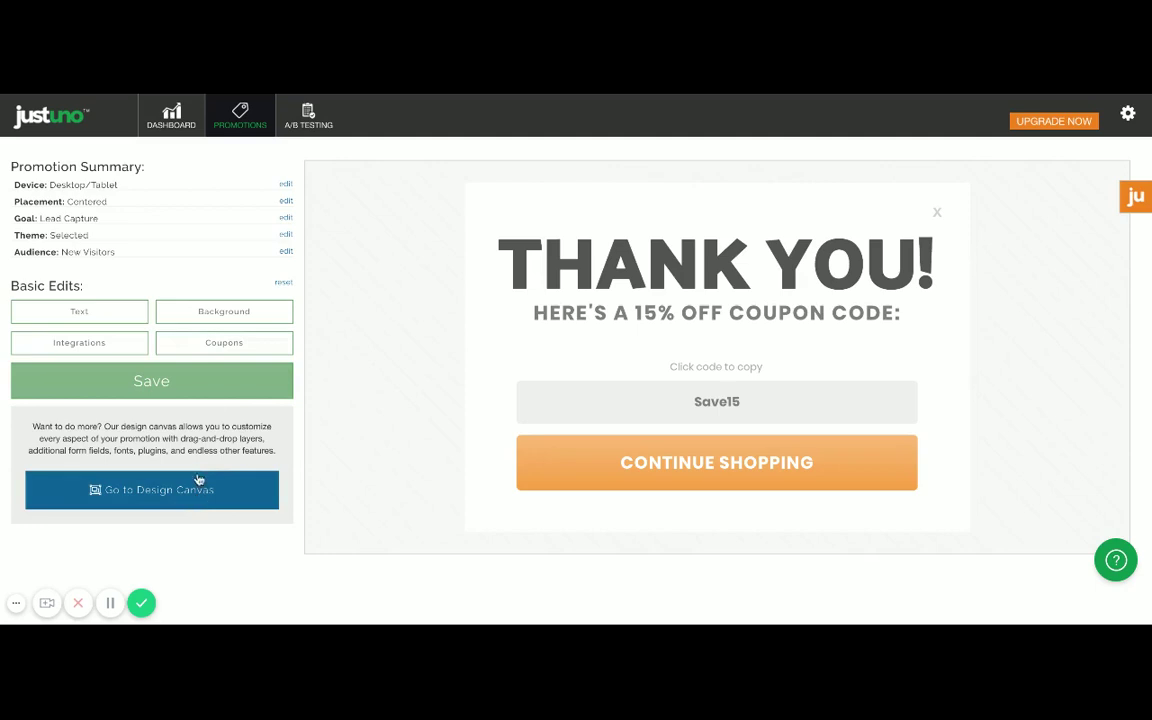
Save the whole promotion and choose Publish Promotion.
{"action": "left_click", "coordinate": [208, 385]}
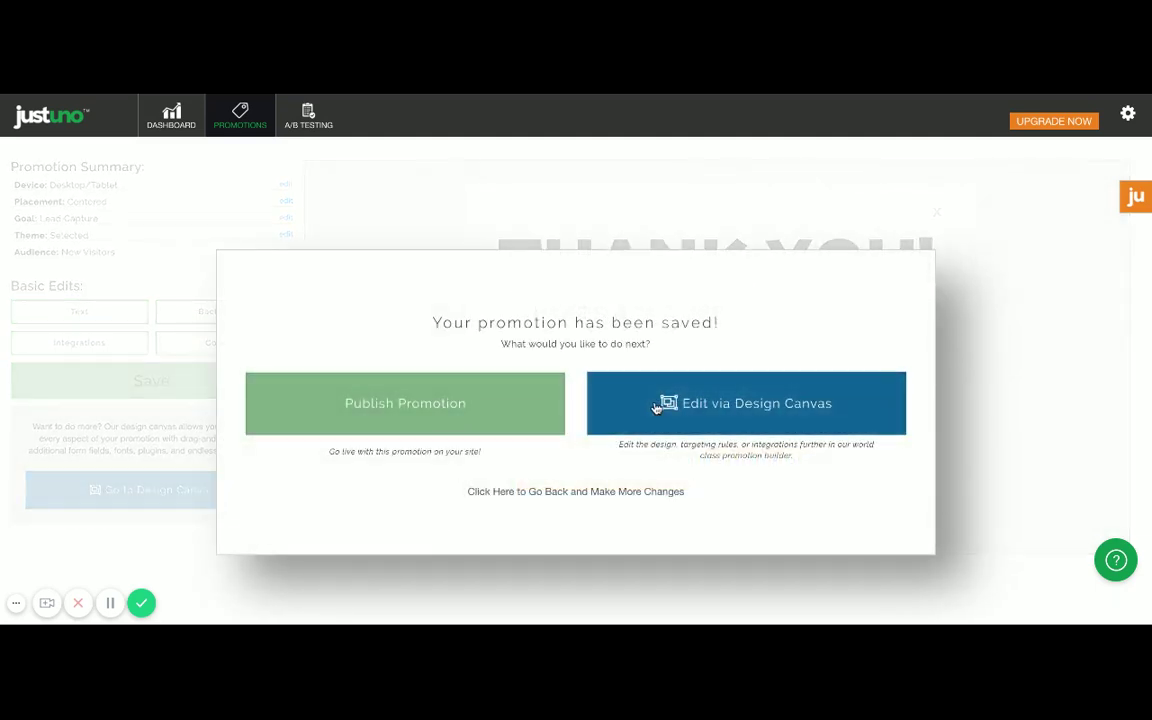
{"action": "left_click", "coordinate": [512, 430]}
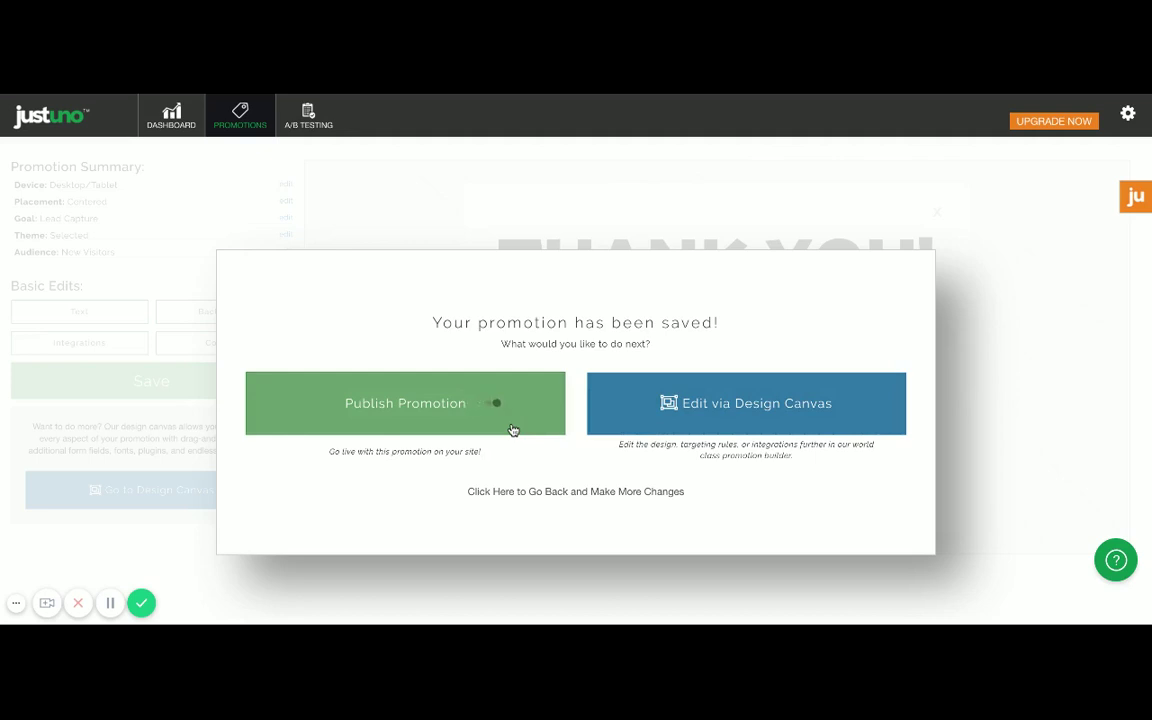